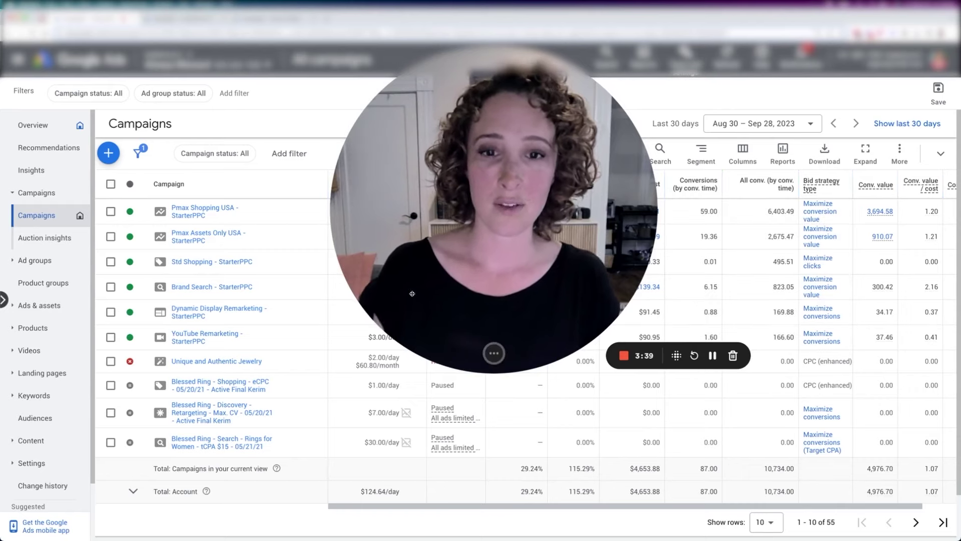
Open the Std Shopping - StarterPPC campaign and go to its Settings page.
left_click(497, 353)
left_click_drag(479, 252, 121, 446)
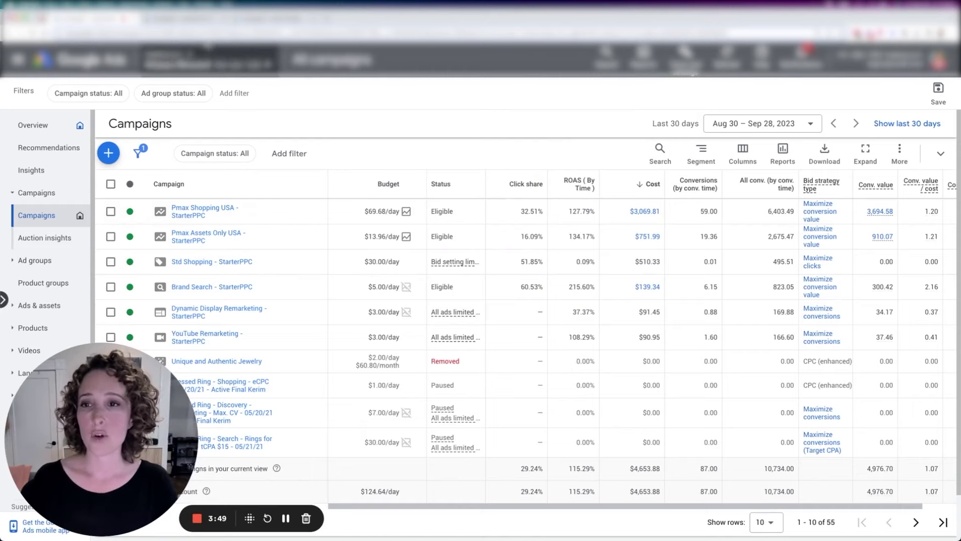
scroll(311, 270, "down", 1)
left_click(180, 225)
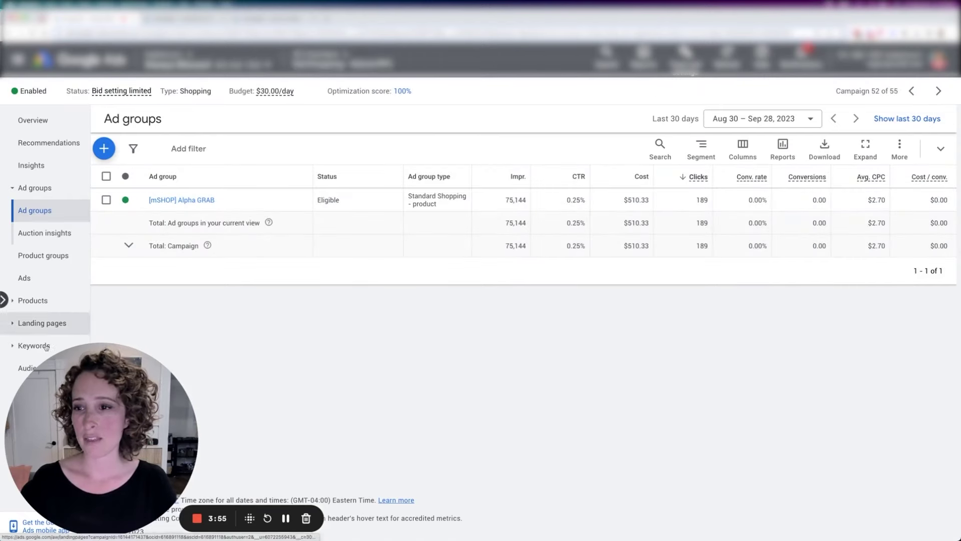
left_click(35, 390)
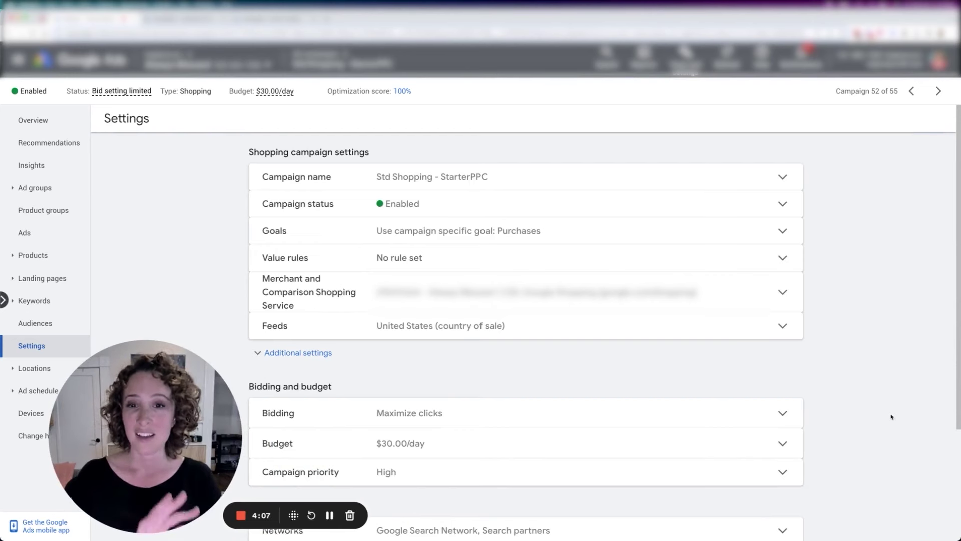
scroll(891, 416, "down", 1)
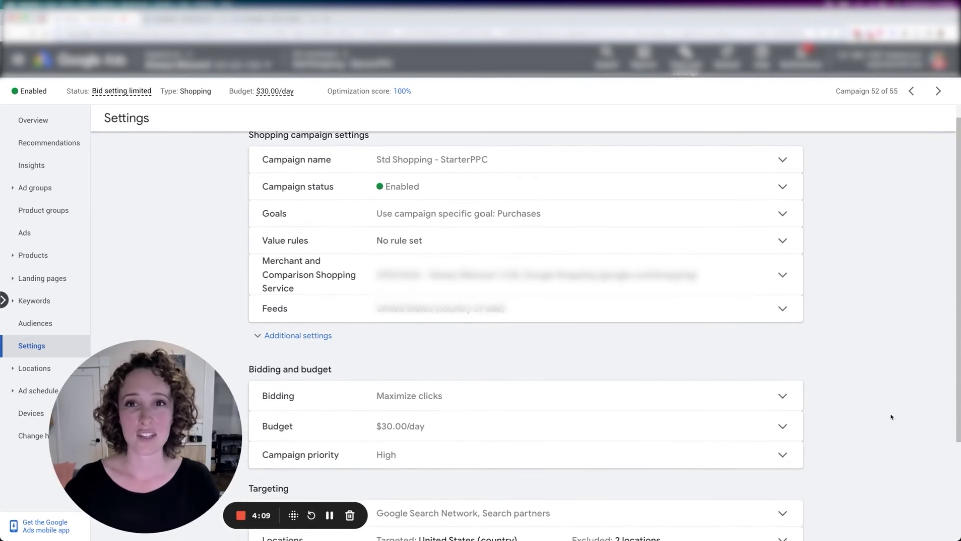
scroll(891, 416, "down", 1)
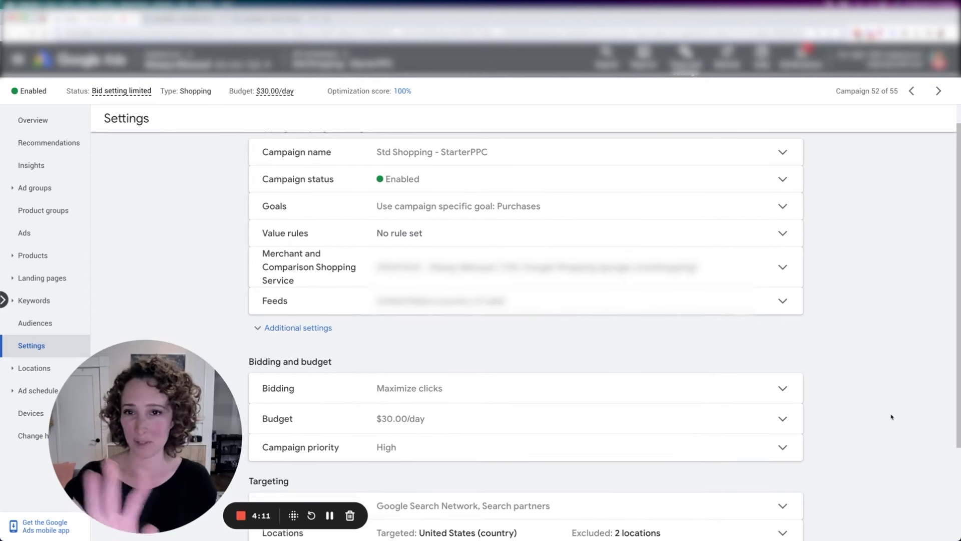
scroll(891, 415, "down", 2)
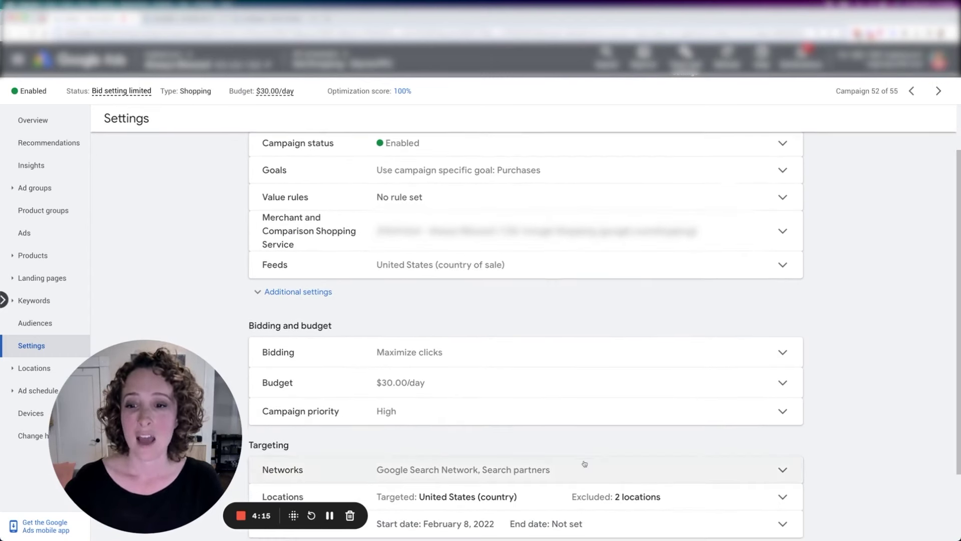
scroll(584, 458, "down", 5)
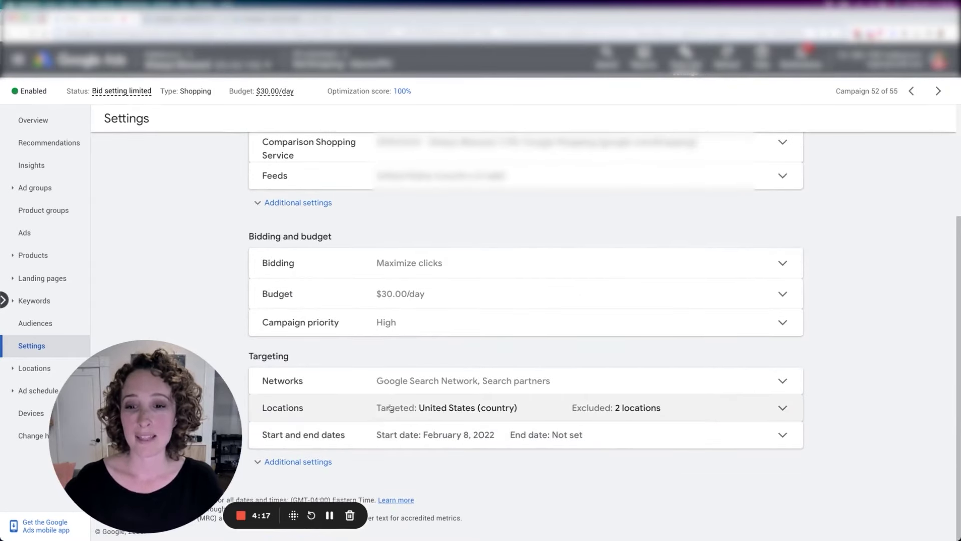
Edit the Locations row and expand Location options to show Presence as the target setting.
left_click(327, 408)
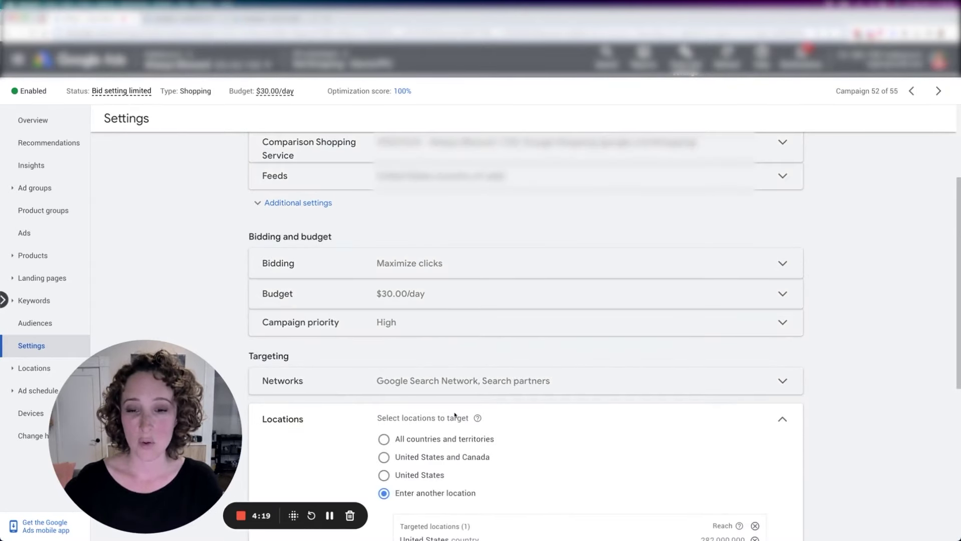
scroll(426, 391, "up", 2)
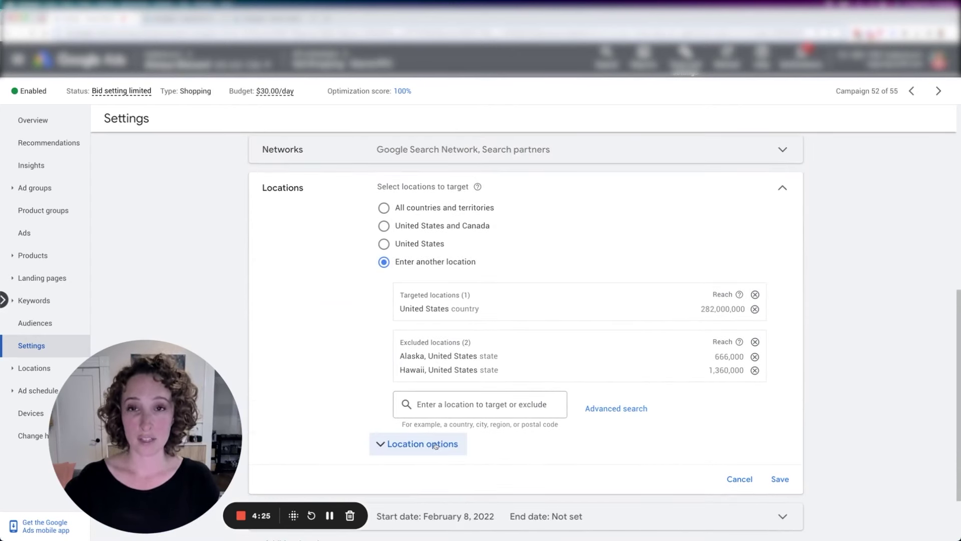
left_click(435, 445)
scroll(557, 429, "down", 1)
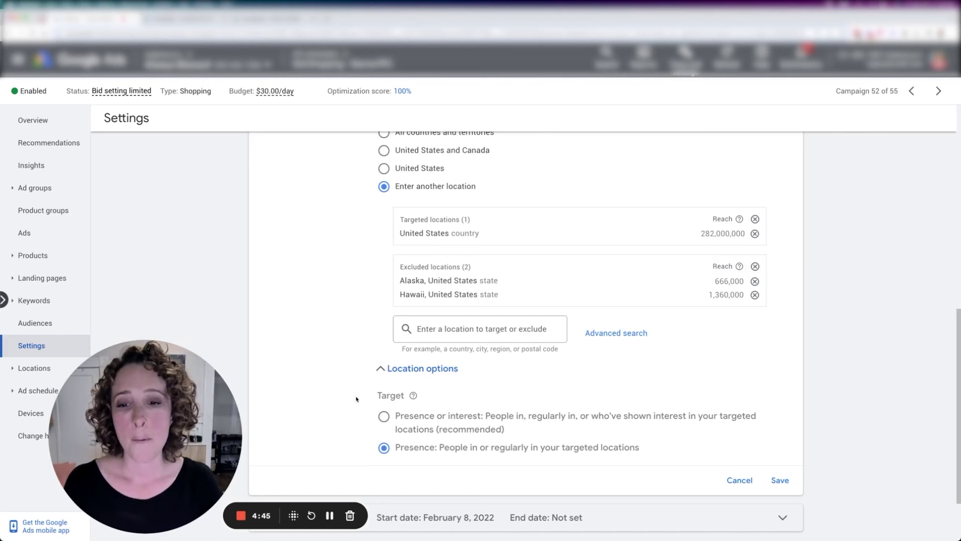
Highlight the Target label, keep Presence selected and collapse the location options.
left_click_drag(379, 395, 403, 396)
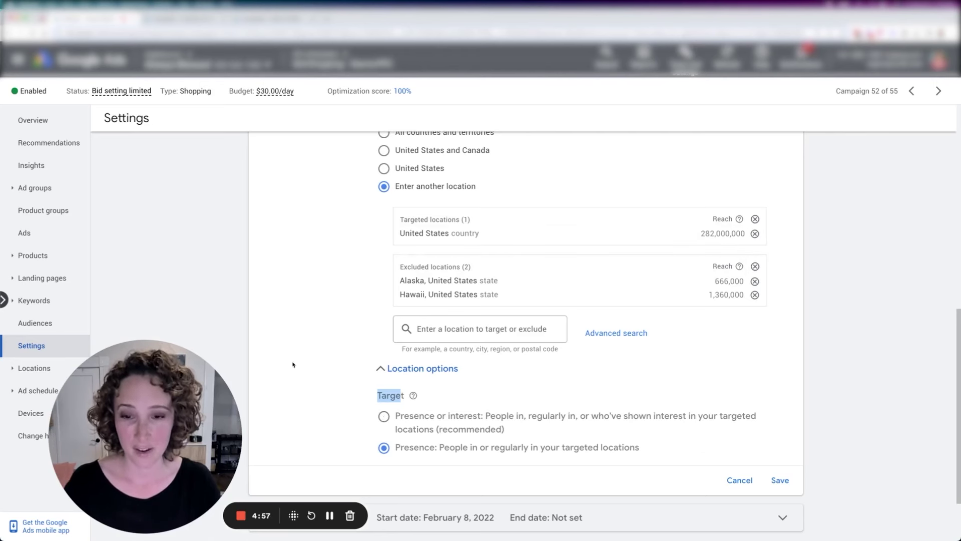
left_click(313, 394)
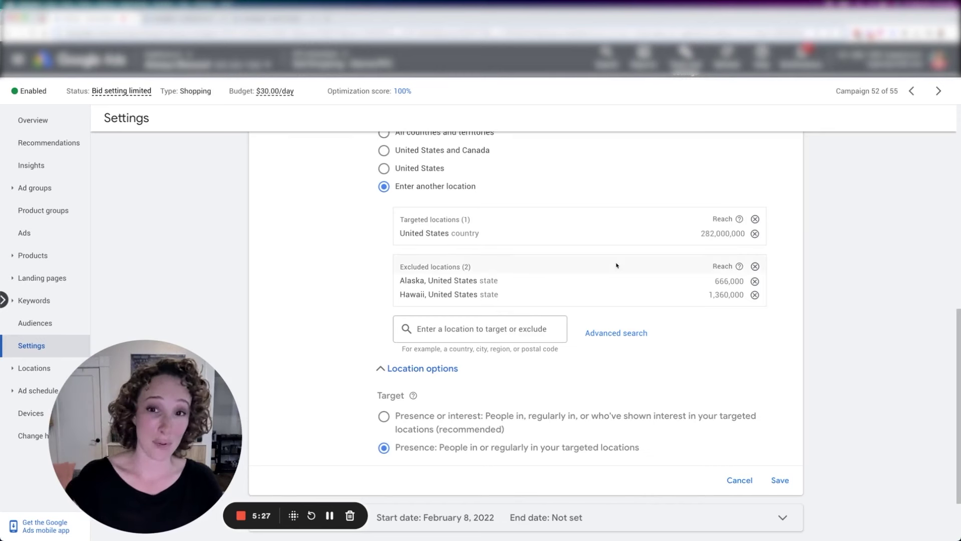
scroll(617, 264, "up", 1)
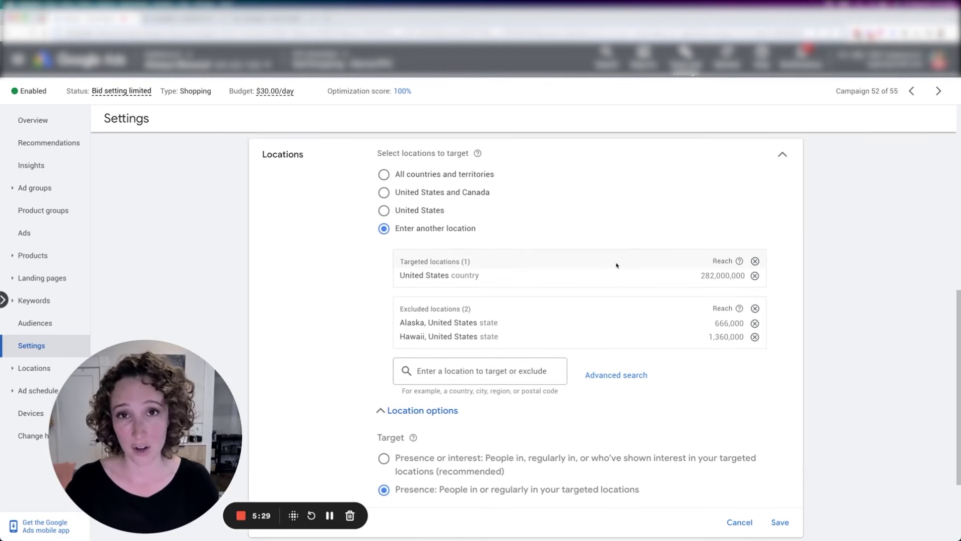
scroll(413, 458, "down", 1)
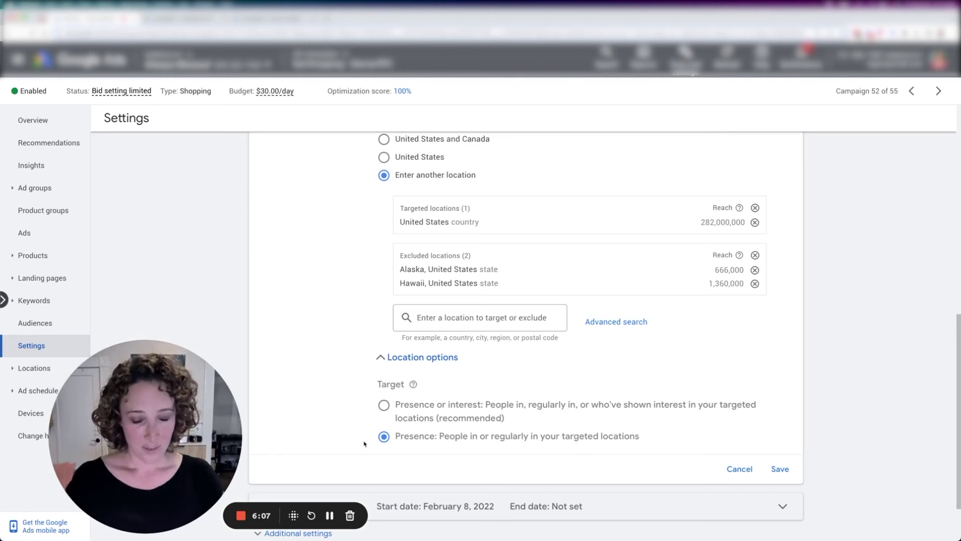
scroll(363, 406, "up", 1)
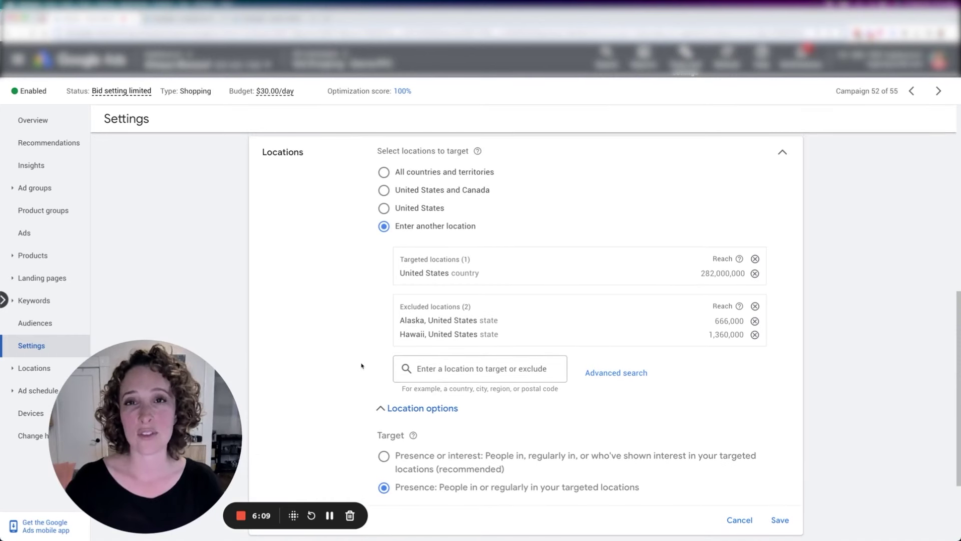
scroll(328, 389, "down", 1)
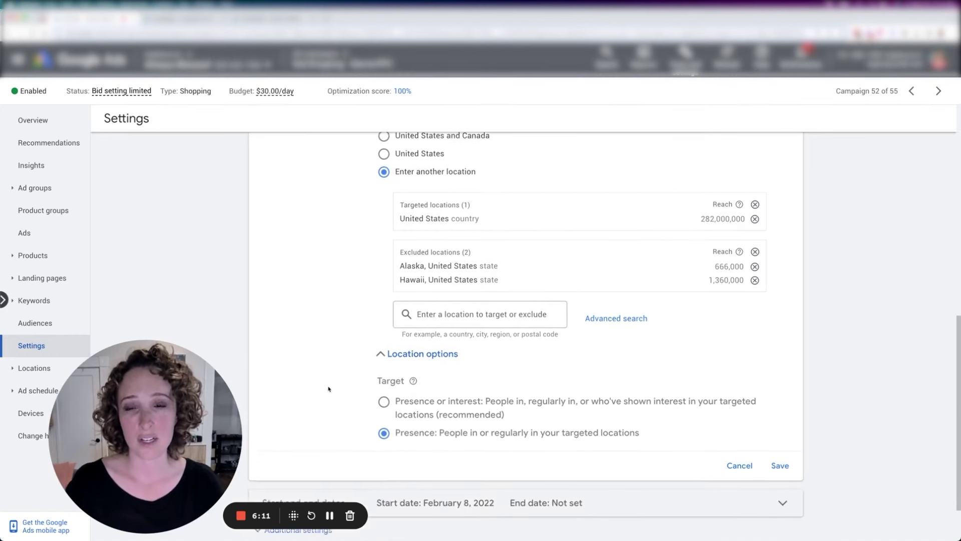
left_click(373, 347)
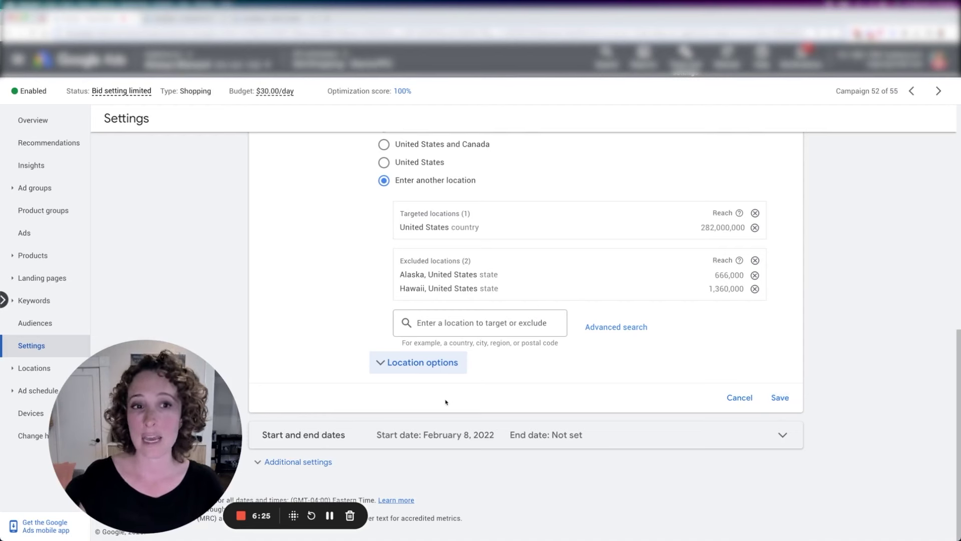
Save the location settings, then open the Inbound Search | SPPC campaign's Settings page.
left_click(780, 397)
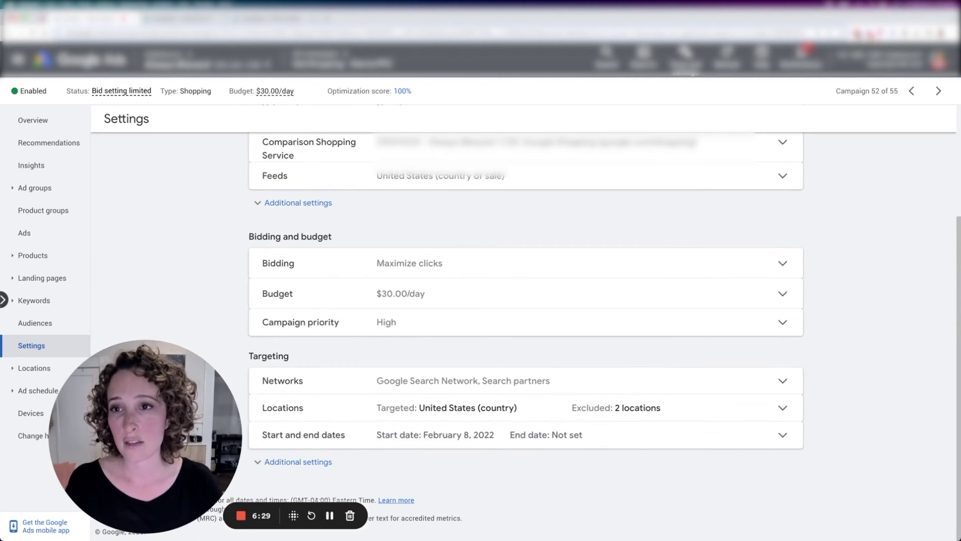
left_click(188, 59)
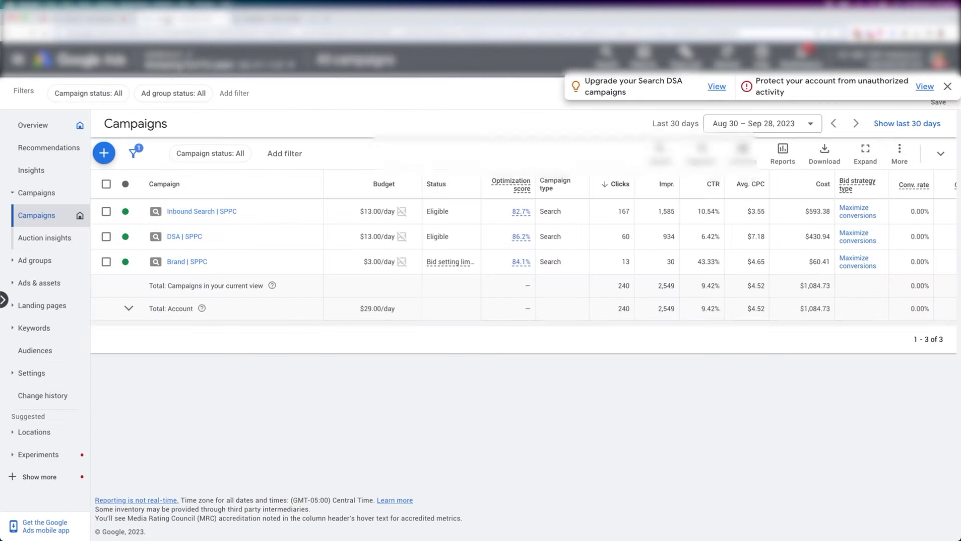
mouse_move(182, 212)
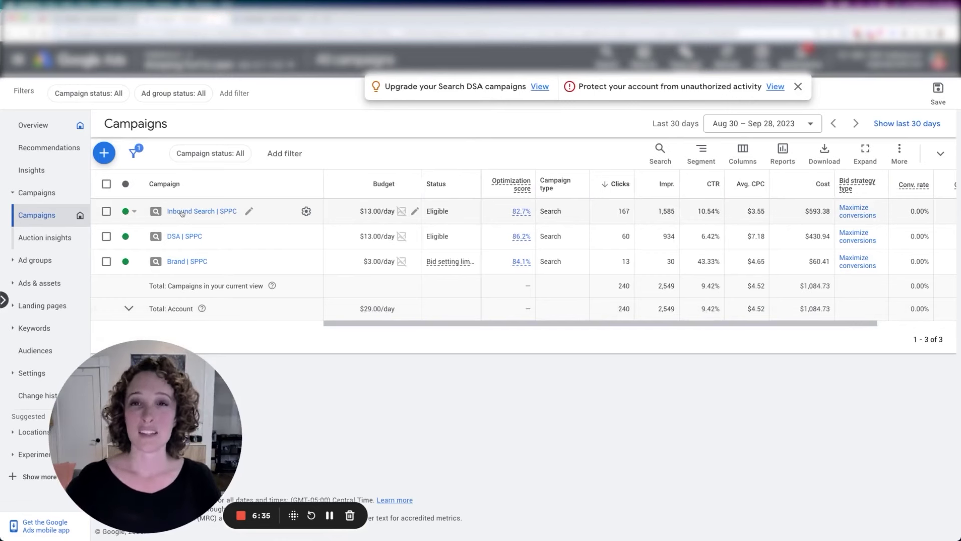
left_click(181, 212)
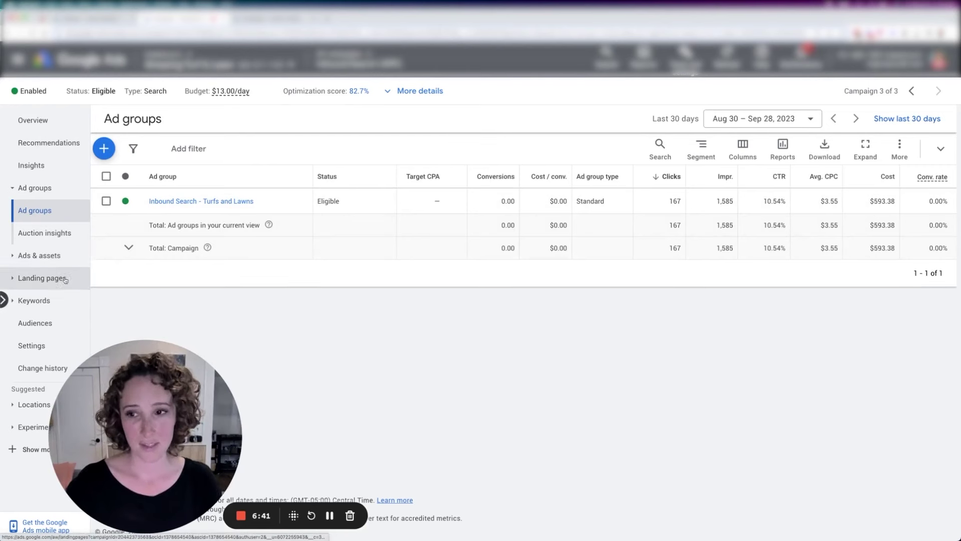
left_click(32, 345)
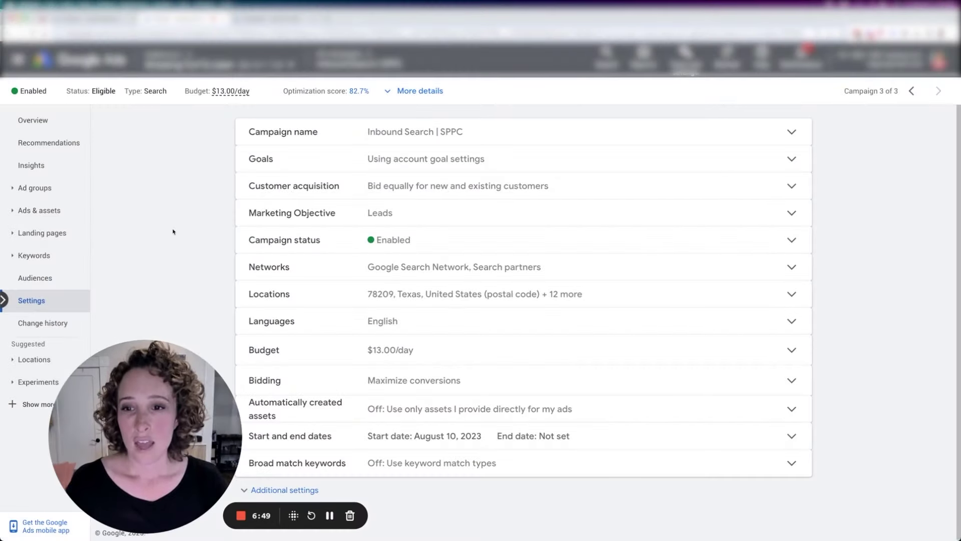
Review the Networks row: search partners included, Display Network not, and save unchanged.
left_click(423, 268)
scroll(672, 354, "down", 2)
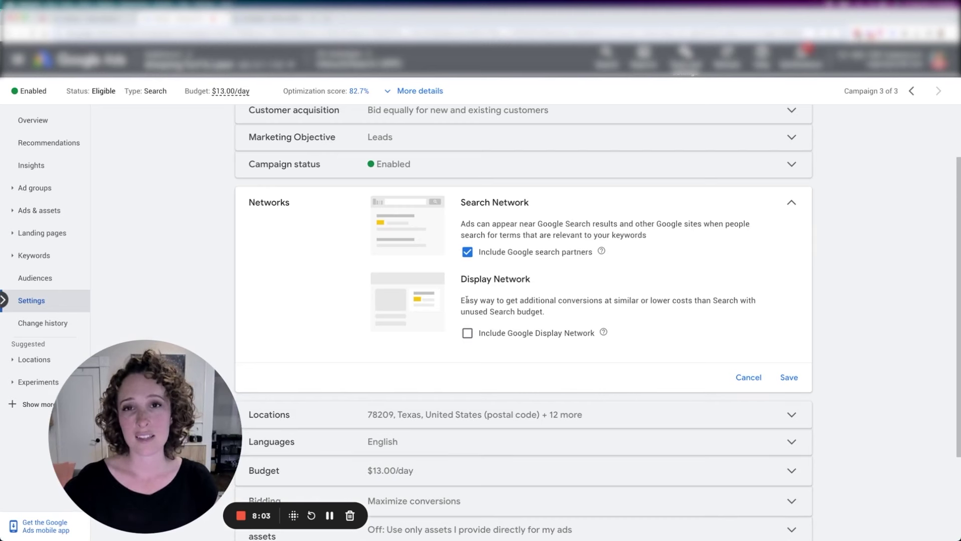
left_click(789, 378)
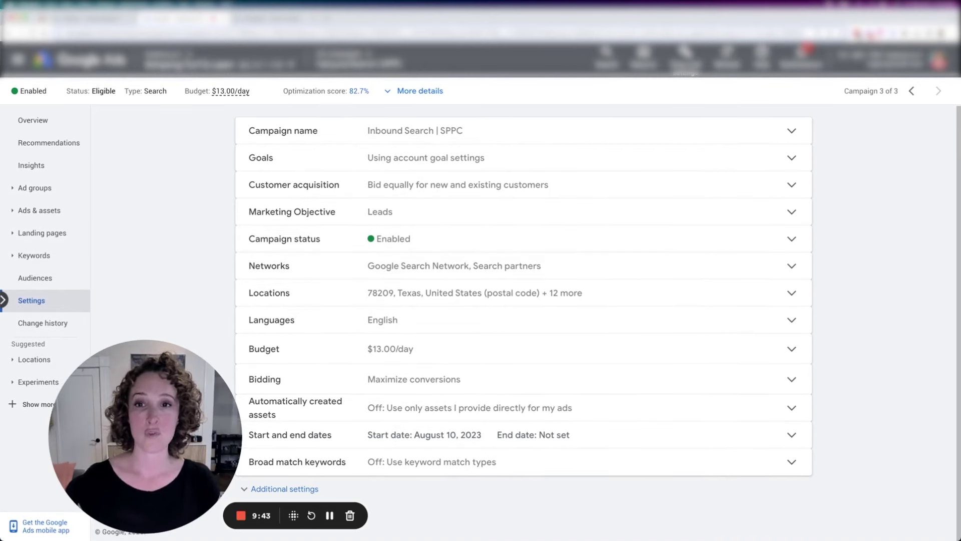
left_click(427, 266)
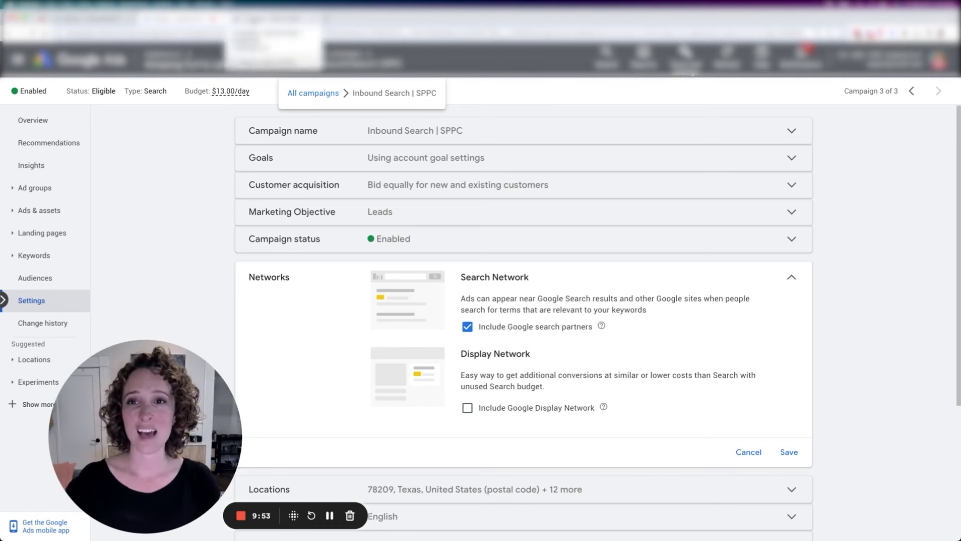
Return to the All campaigns table via the breadcrumb.
left_click(312, 92)
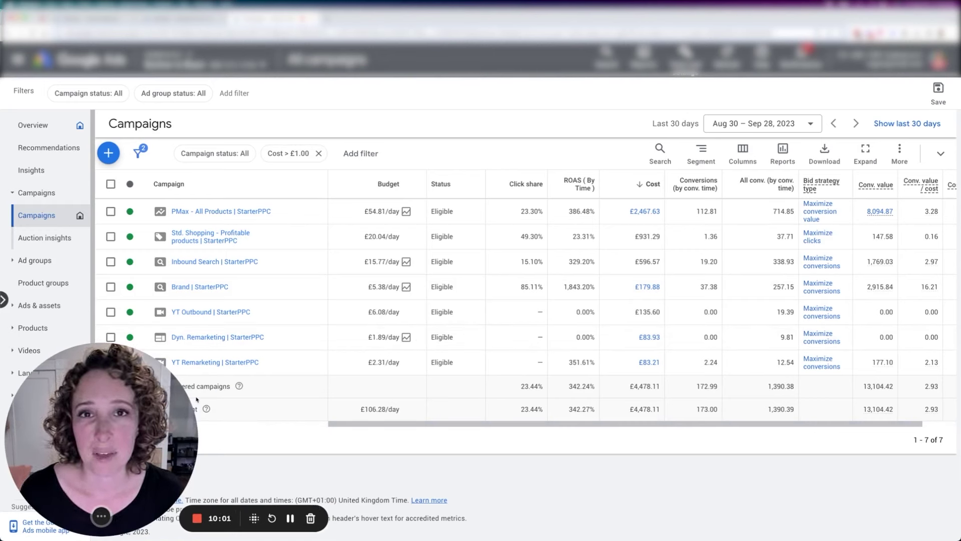
left_click_drag(193, 399, 486, 399)
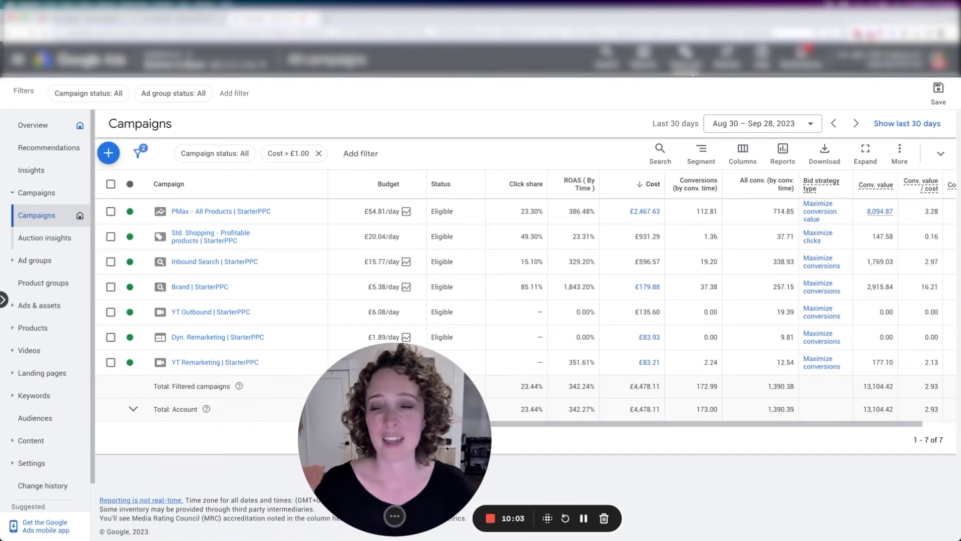
mouse_move(215, 362)
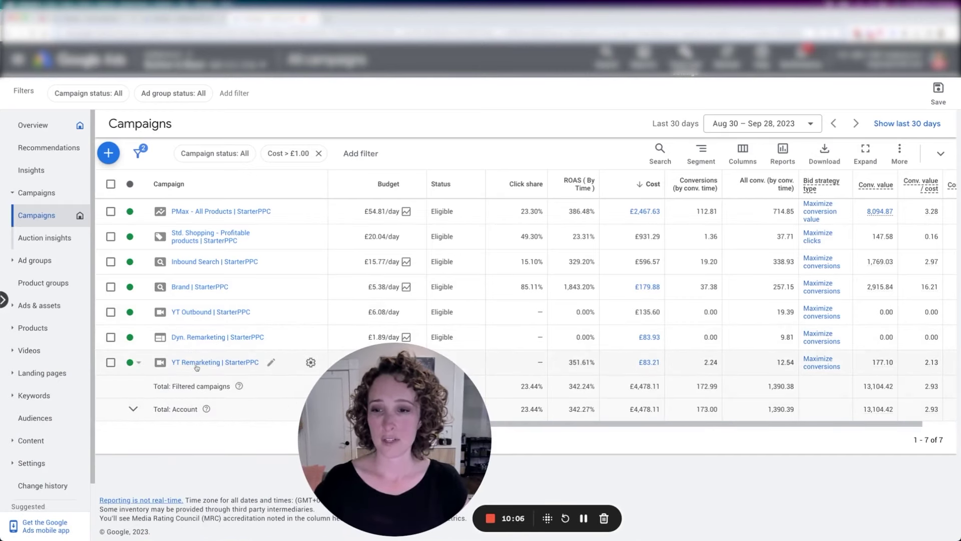
Open the YT Remarketing | StarterPPC audiences and check the Engaged audience's limited eligibility in the table.
left_click(195, 362)
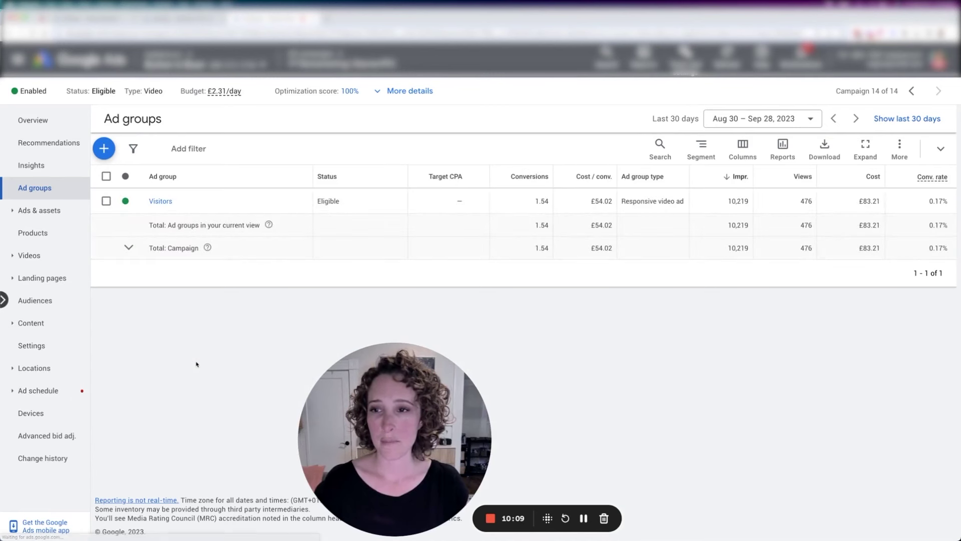
left_click(40, 305)
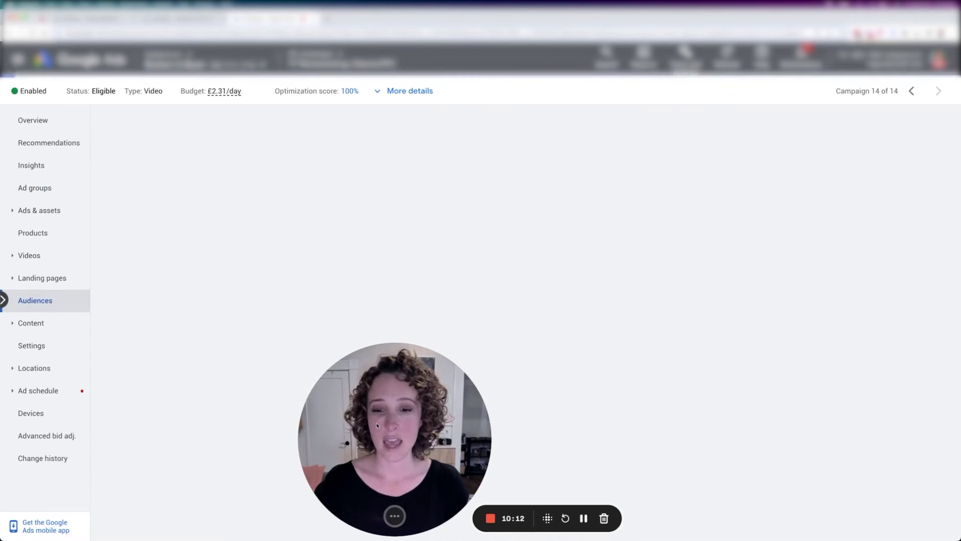
left_click_drag(376, 426, 96, 388)
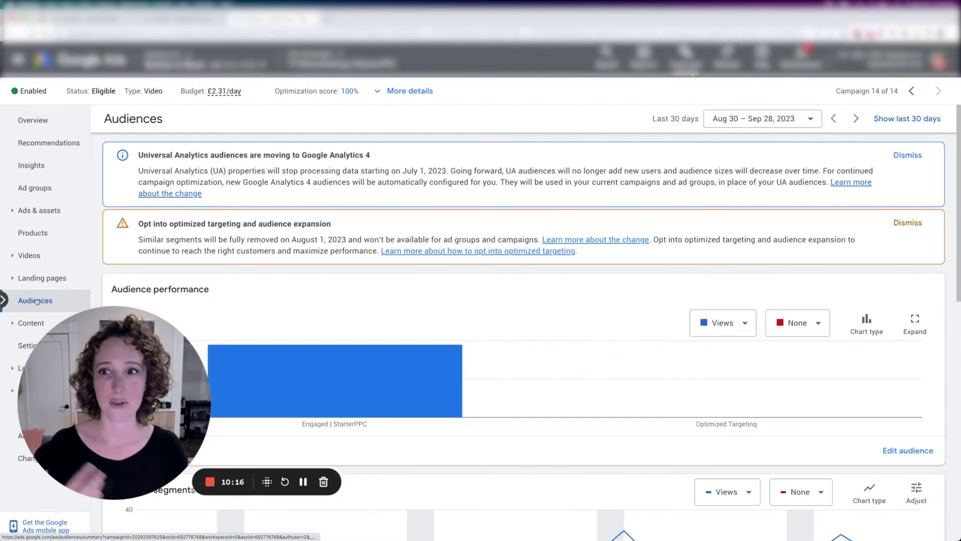
scroll(393, 332, "down", 2)
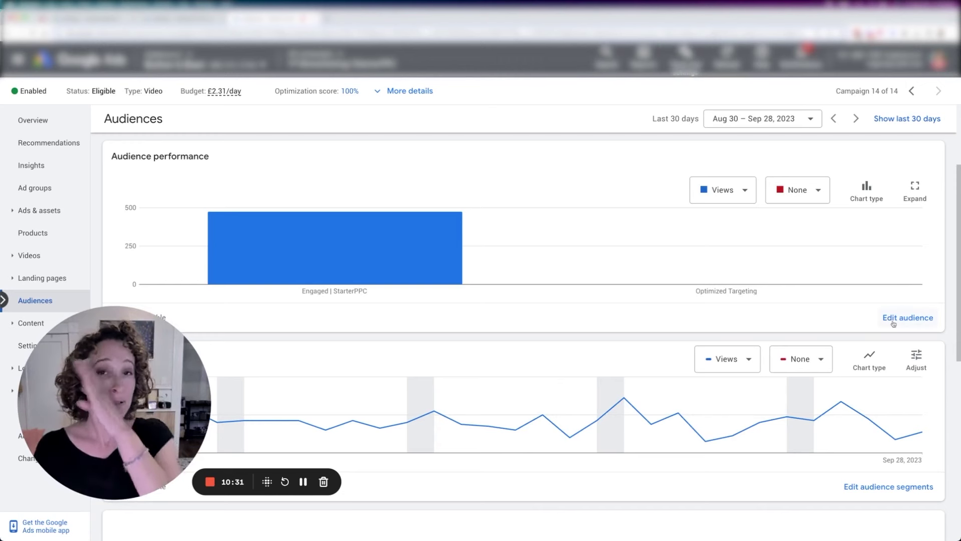
scroll(319, 332, "down", 3)
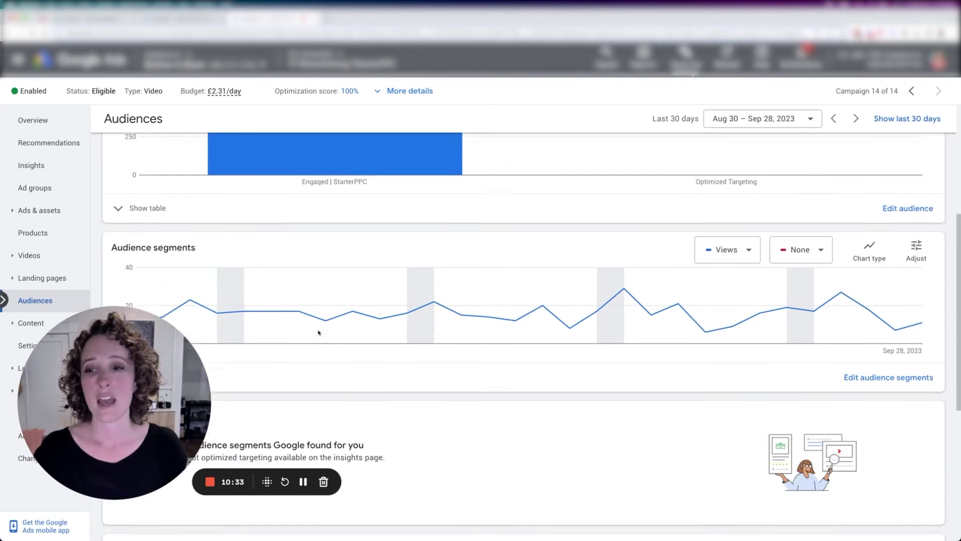
left_click(145, 199)
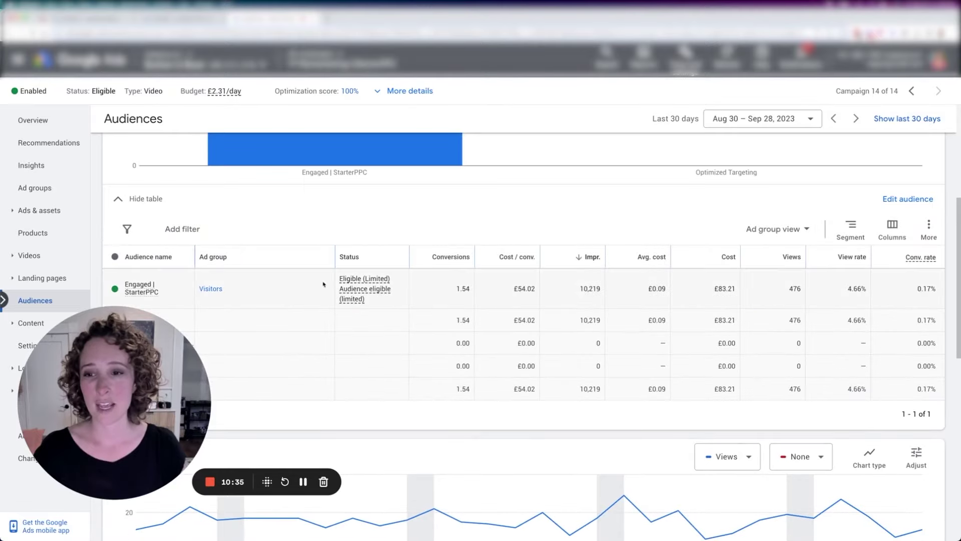
scroll(323, 284, "down", 1)
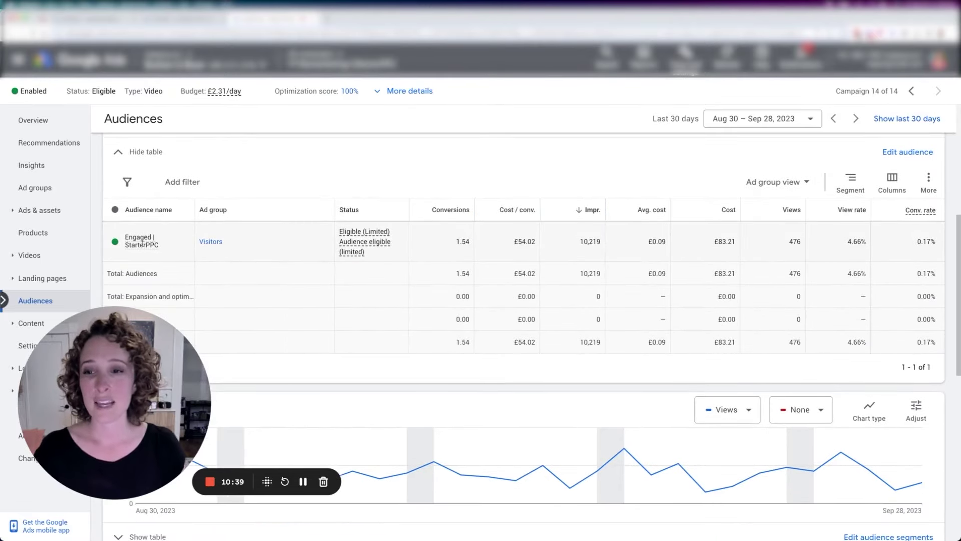
mouse_move(141, 288)
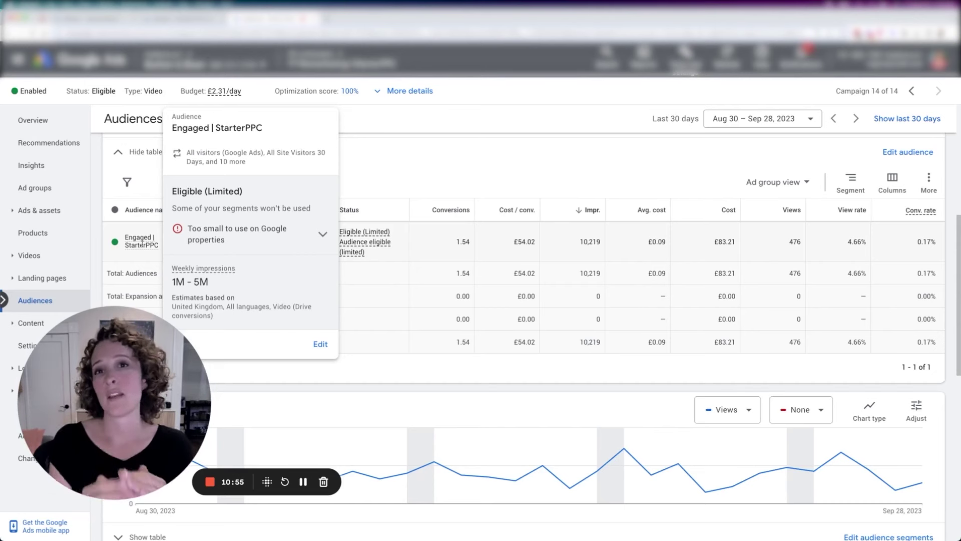
left_click(443, 150)
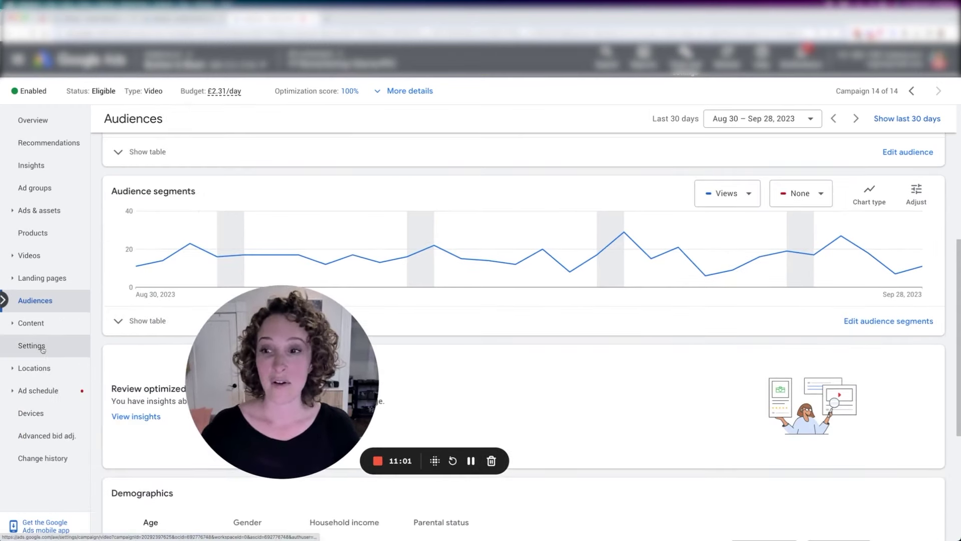
Show the YT Remarketing campaign's settings with Additional settings expanded.
left_click(45, 347)
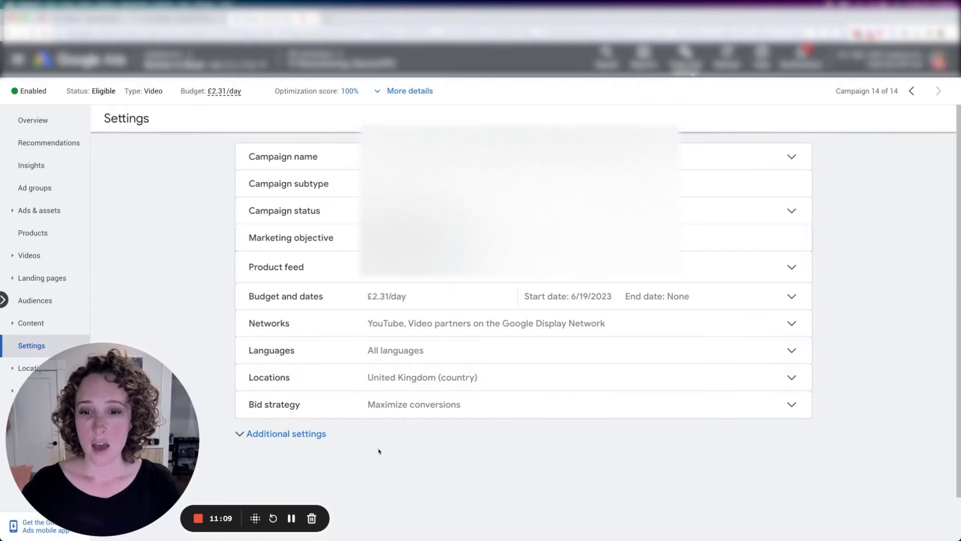
left_click(304, 436)
scroll(428, 388, "down", 3)
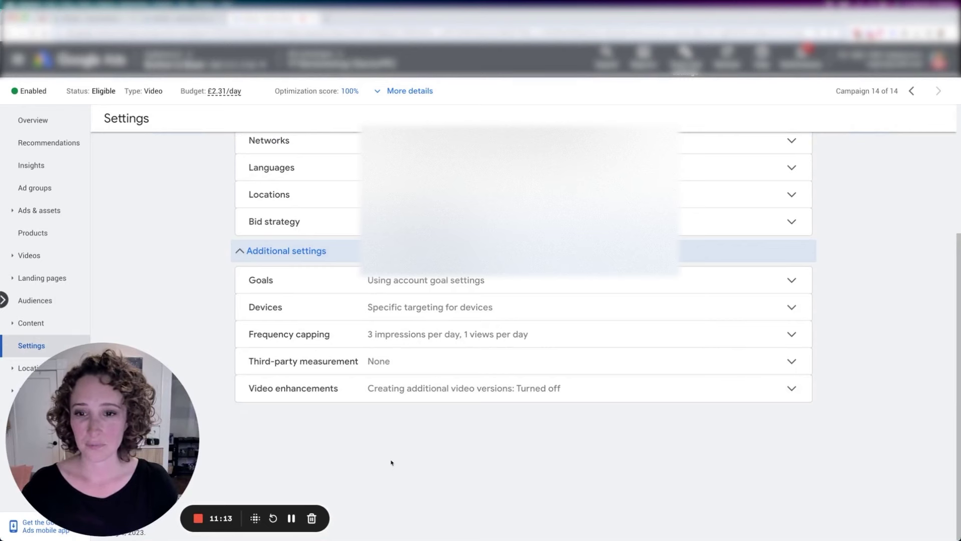
scroll(391, 462, "up", 3)
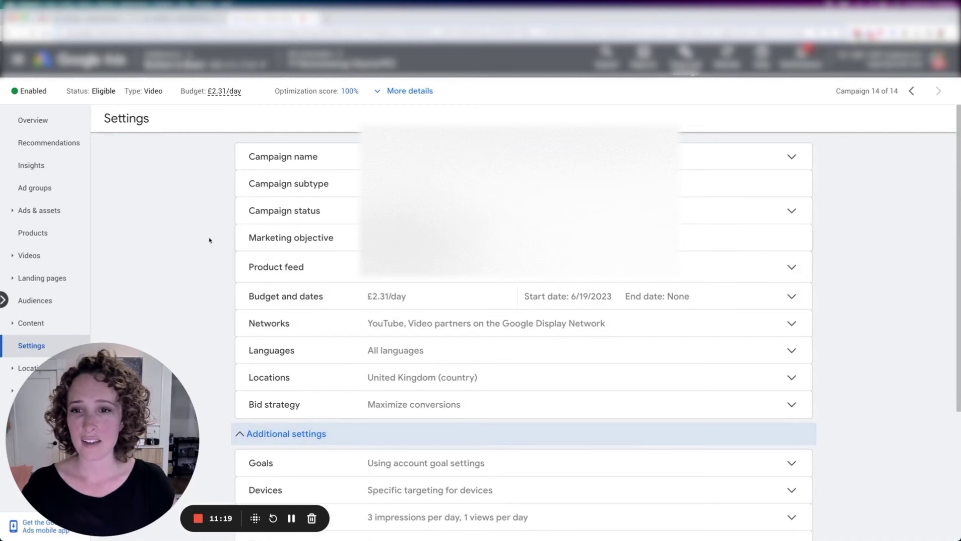
scroll(187, 295, "down", 3)
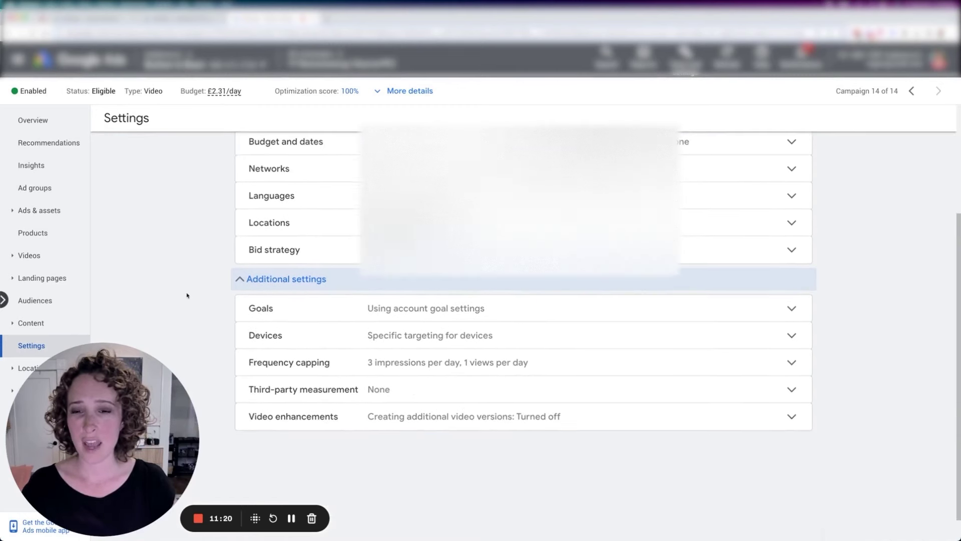
Go to Ad groups and open the Visitors ad group's settings panel.
left_click(42, 212)
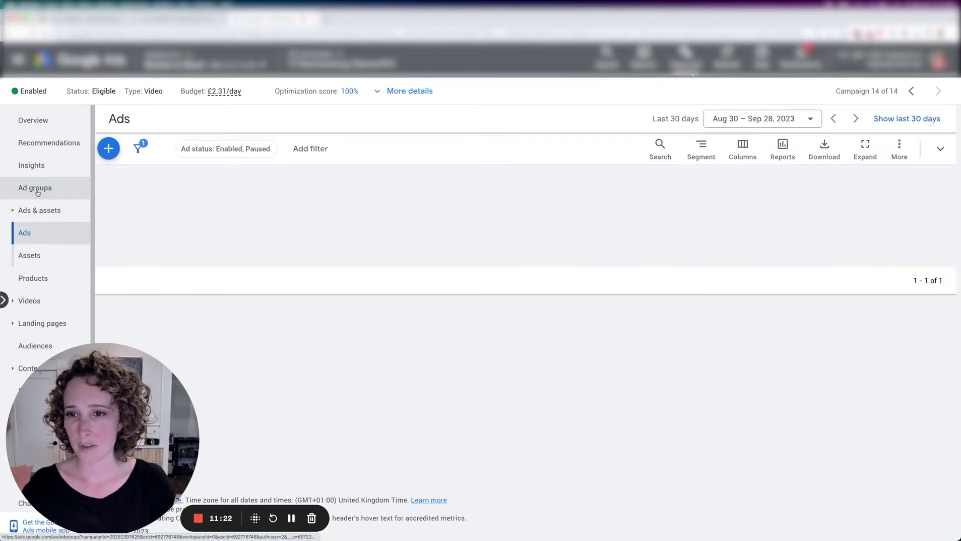
left_click(38, 189)
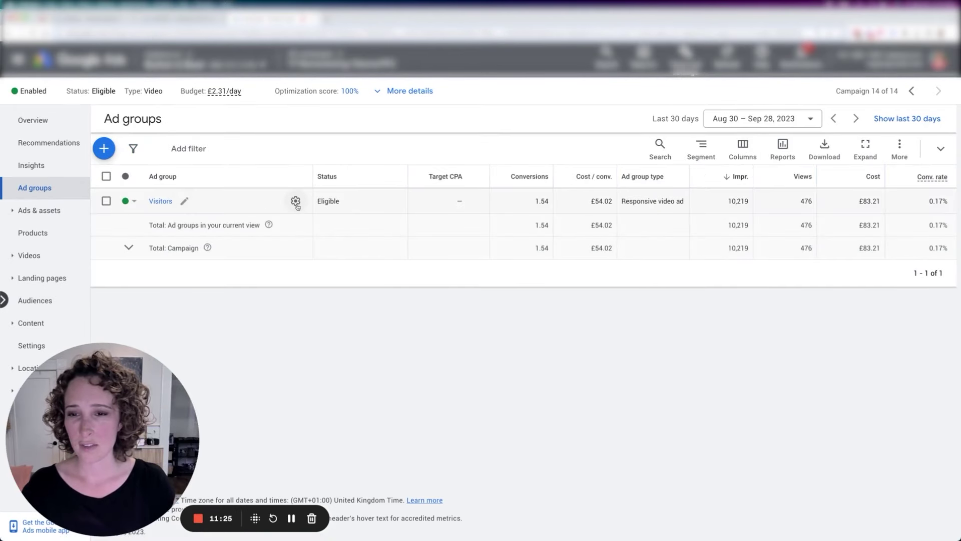
left_click(296, 202)
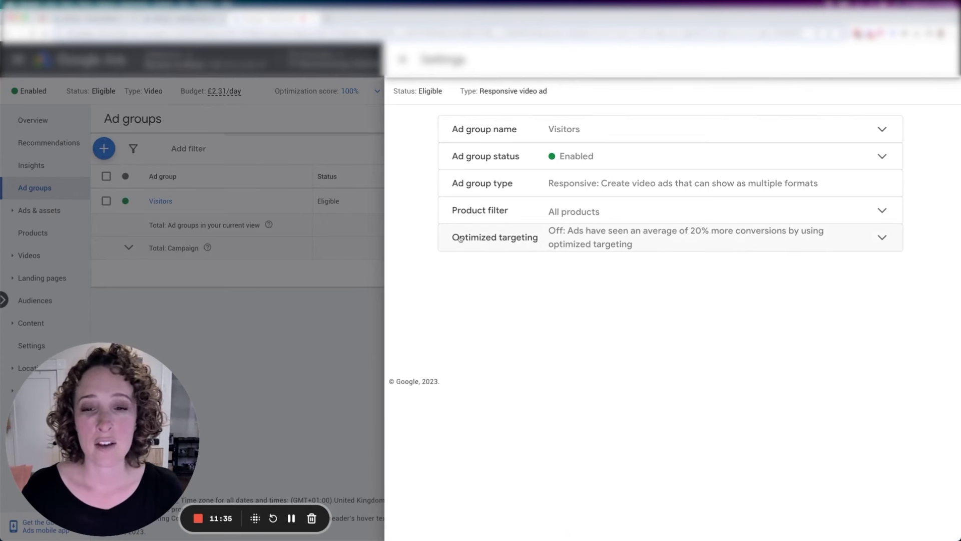
Expand Optimized targeting, confirm it stays unchecked, and close the settings panel.
left_click(517, 240)
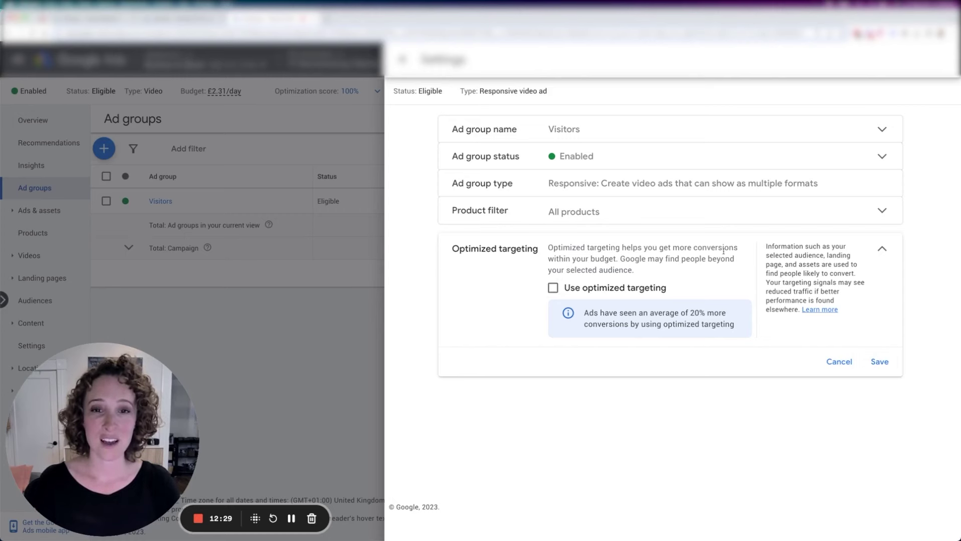
left_click(402, 59)
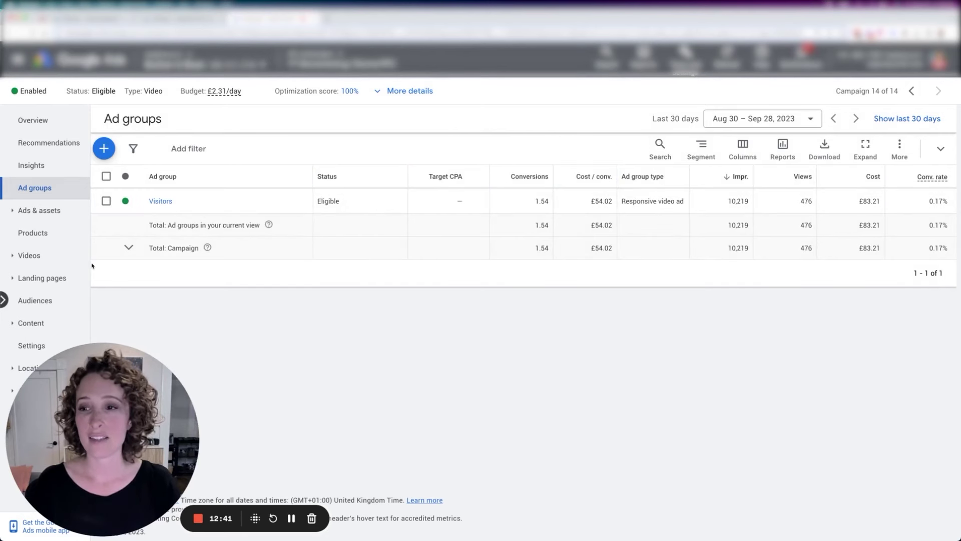
left_click_drag(126, 388, 231, 366)
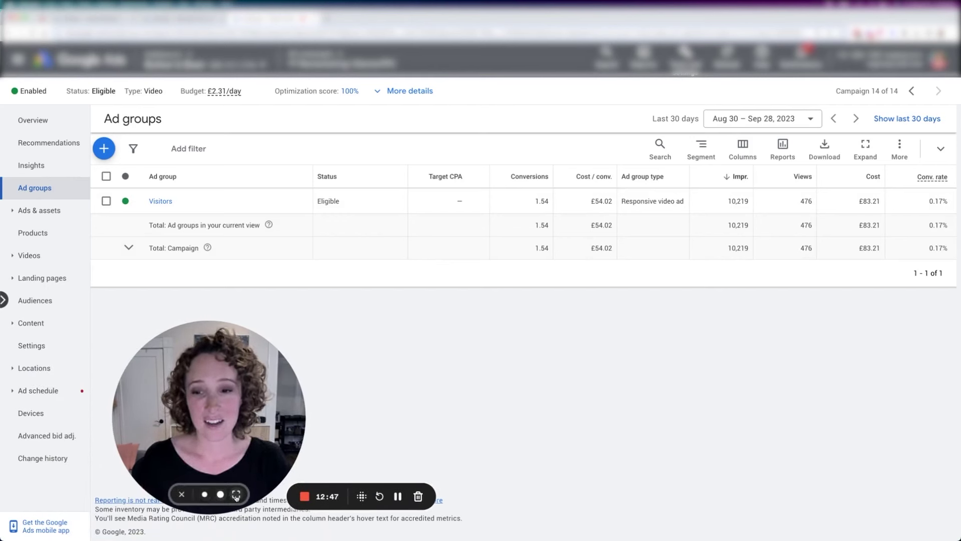
left_click(223, 497)
left_click_drag(239, 380, 455, 214)
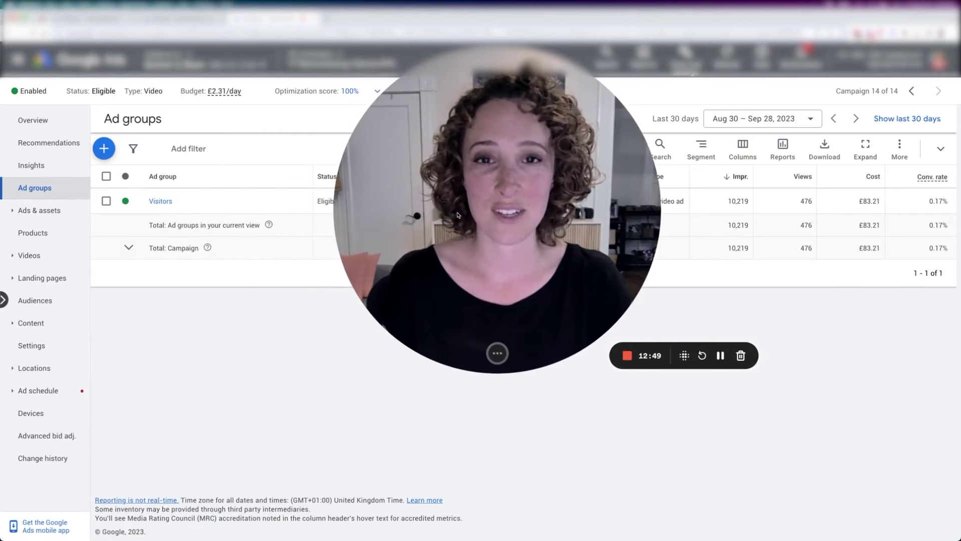